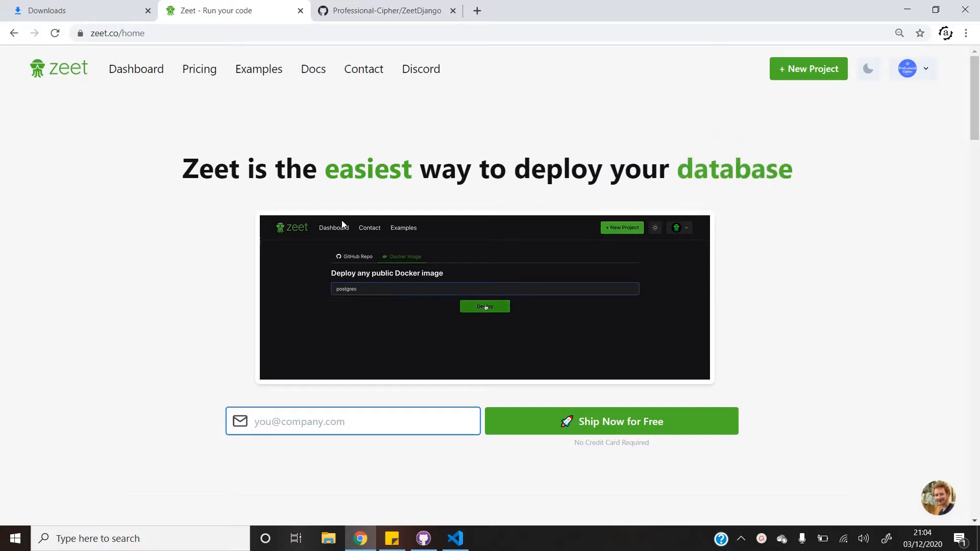
# Switch from Chrome to Visual Studio Code, where the ZeetDjango project's settings.py is open.
pyautogui.click(463, 542)
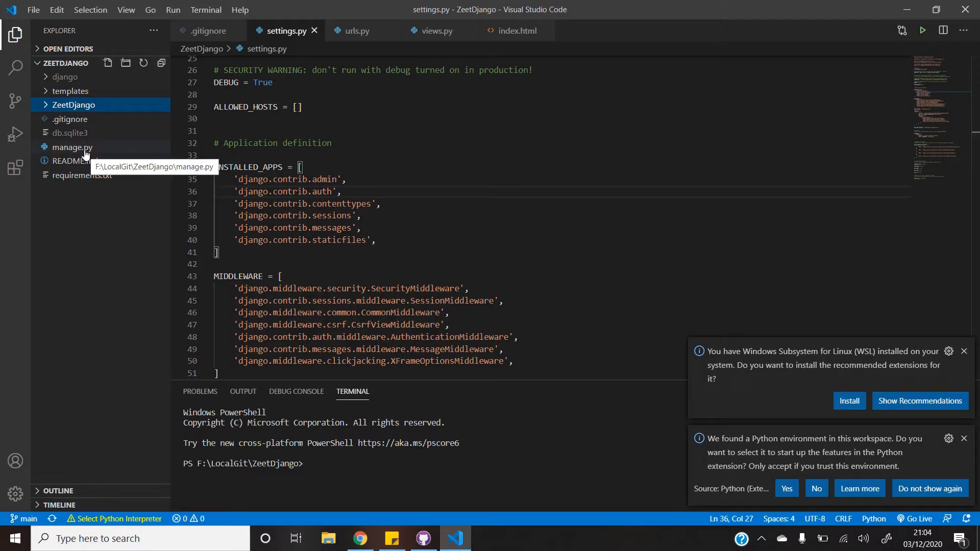
# Open index.html from the ZeetDjango templates folder.
pyautogui.click(45, 105)
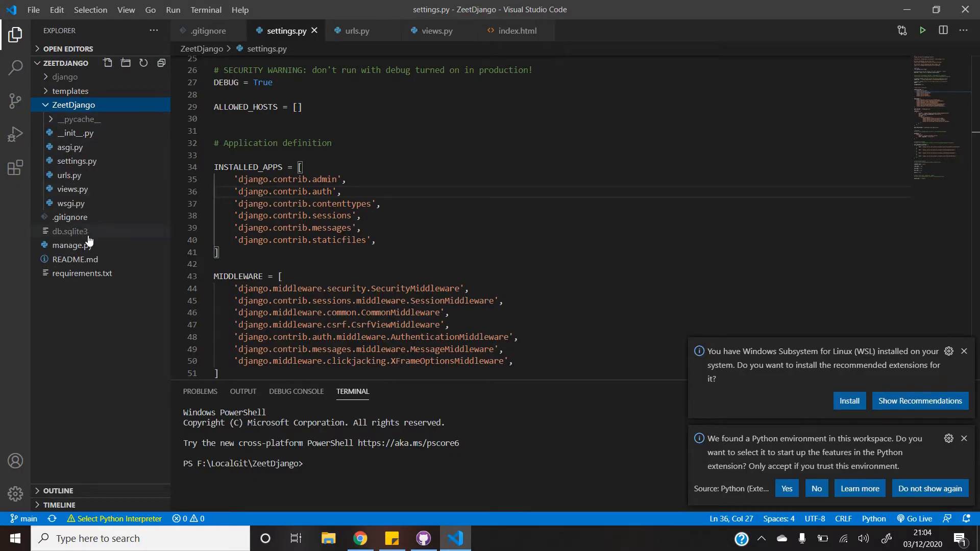
pyautogui.click(67, 93)
pyautogui.click(81, 104)
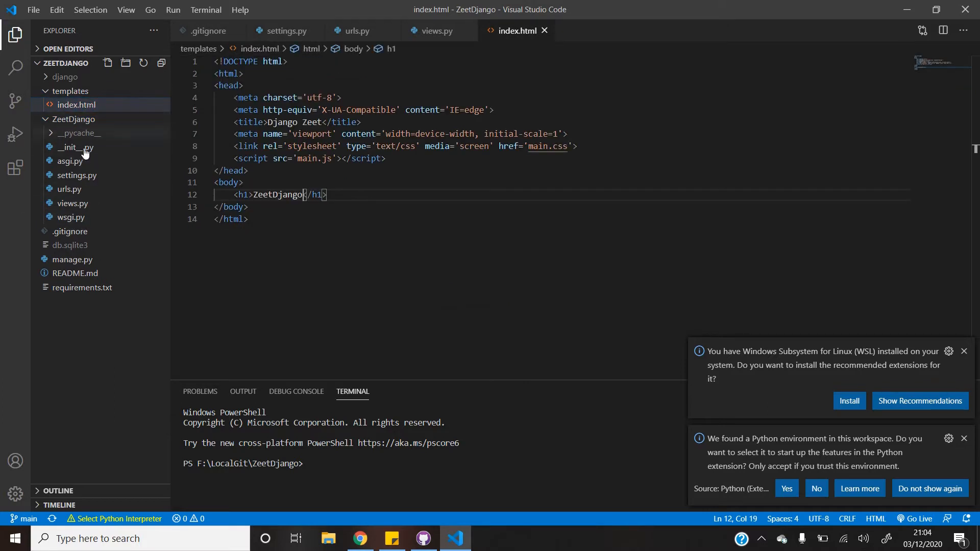
# Check the h1 ZeetDjango heading line, then go back to the Zeet page in Chrome.
pyautogui.click(639, 247)
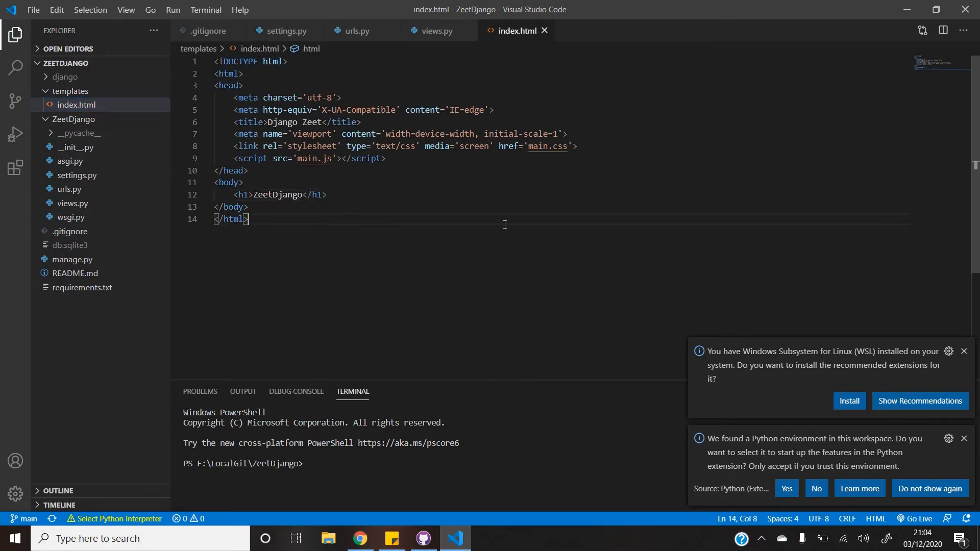
pyautogui.click(384, 190)
pyautogui.hotkey('ctrl', 'shift', 'Left')
pyautogui.hotkey('ctrl', 'shift', 'Left')
pyautogui.hotkey('ctrl', 'shift', 'Left')
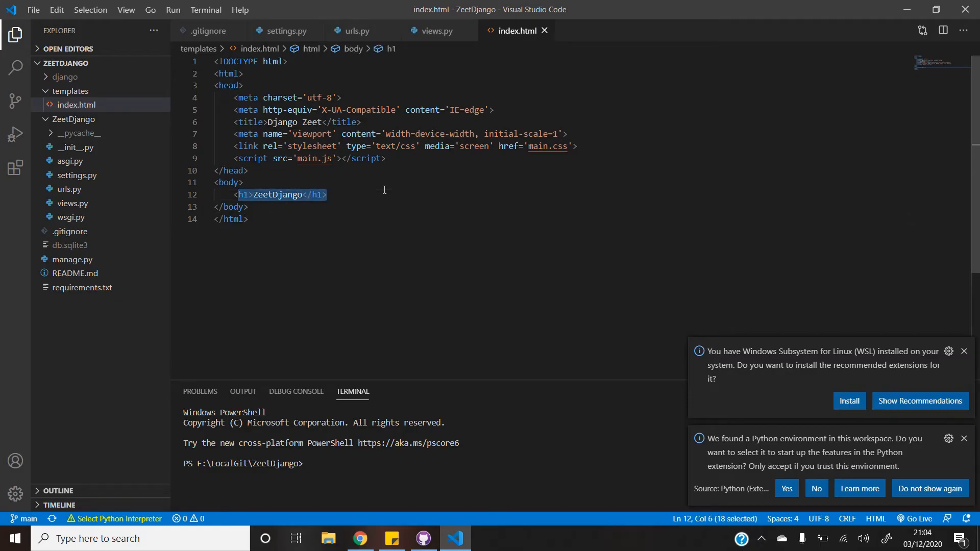
pyautogui.click(616, 261)
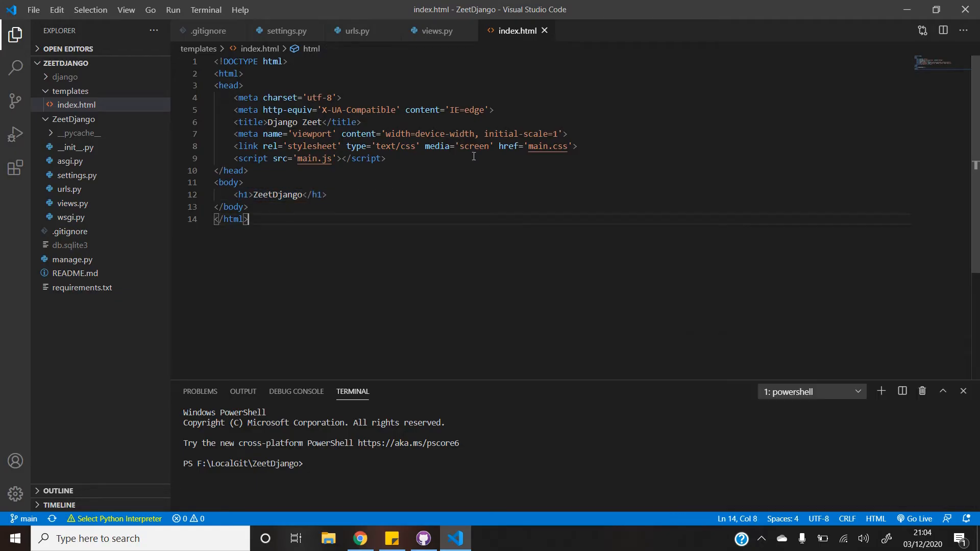
pyautogui.click(360, 538)
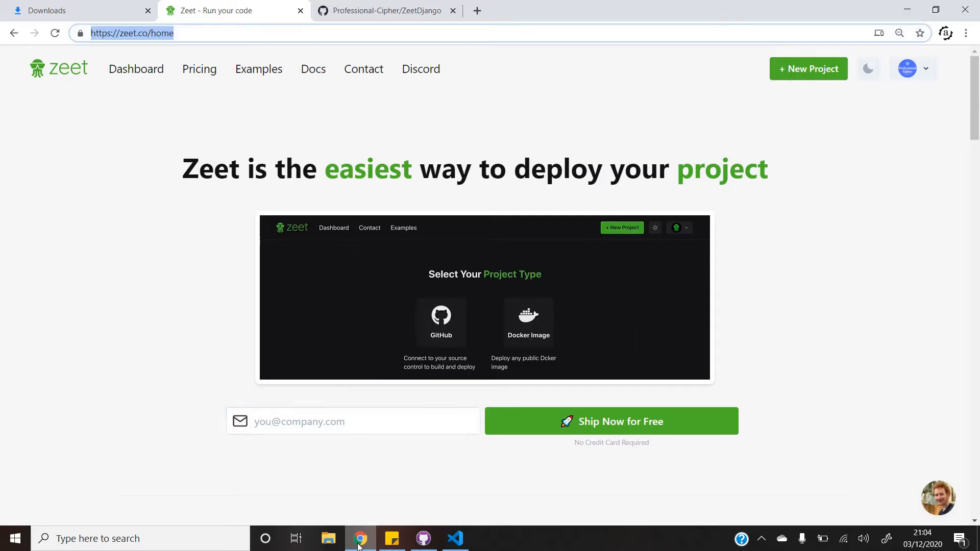
pyautogui.hotkey('ctrl', 'shift', 'Left')
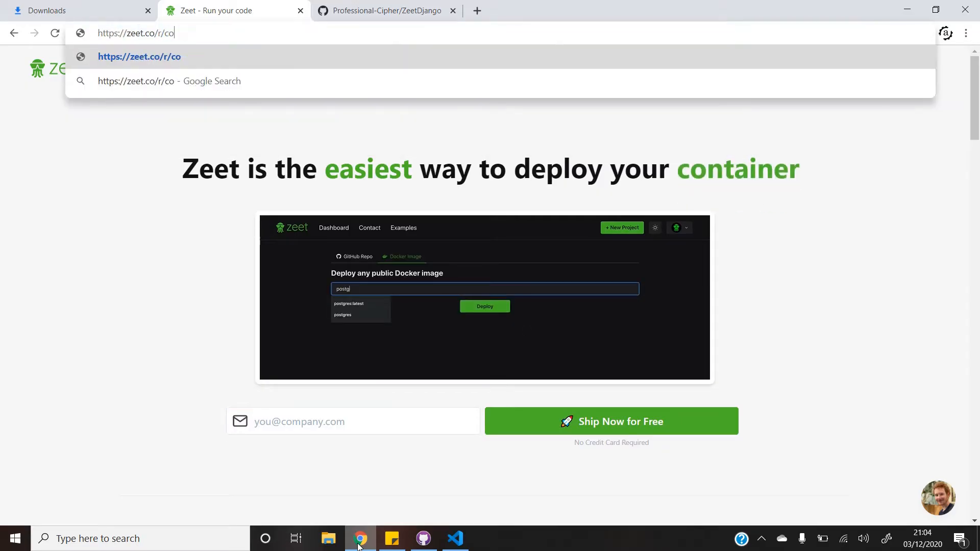
pyautogui.press('Return')
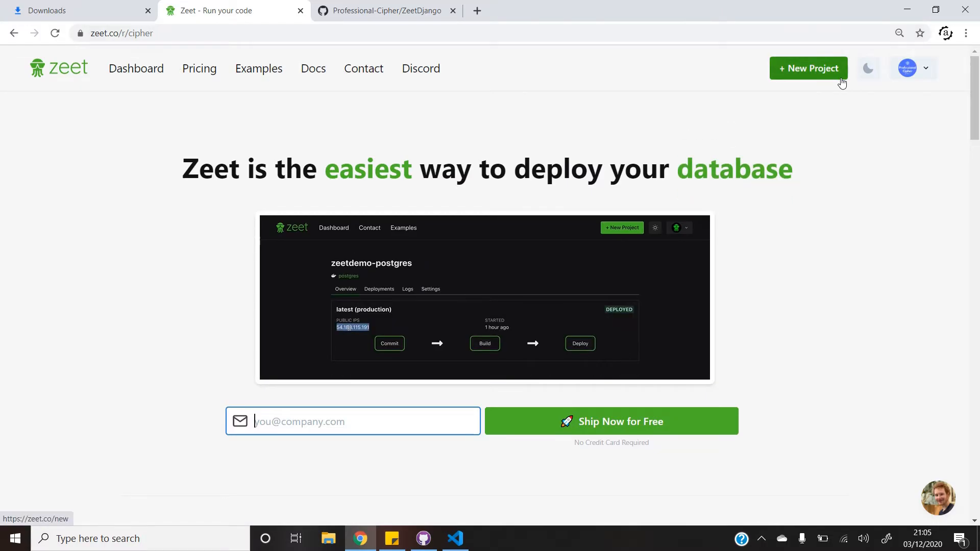
pyautogui.click(922, 71)
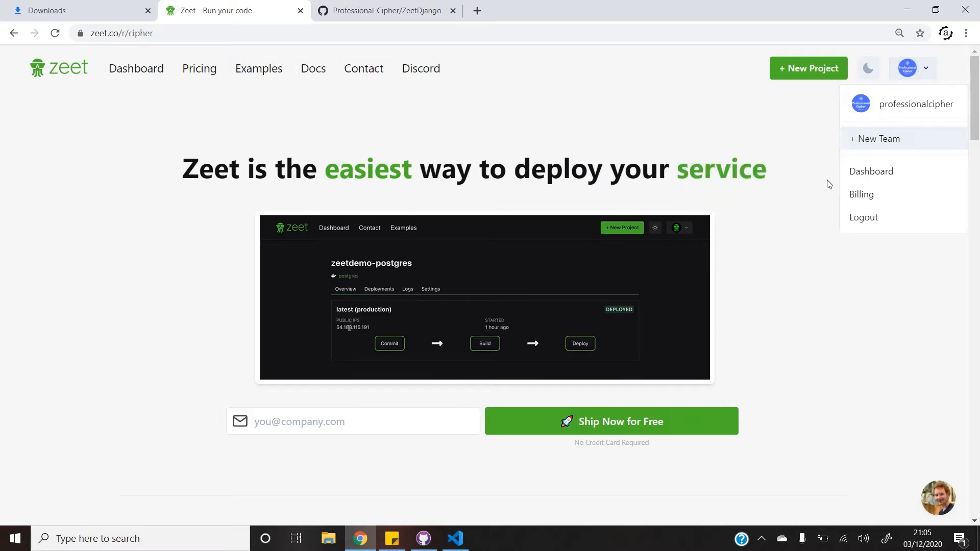
# Create a new GitHub project from the ZeetDjango repository's main branch and deploy it now.
pyautogui.click(818, 70)
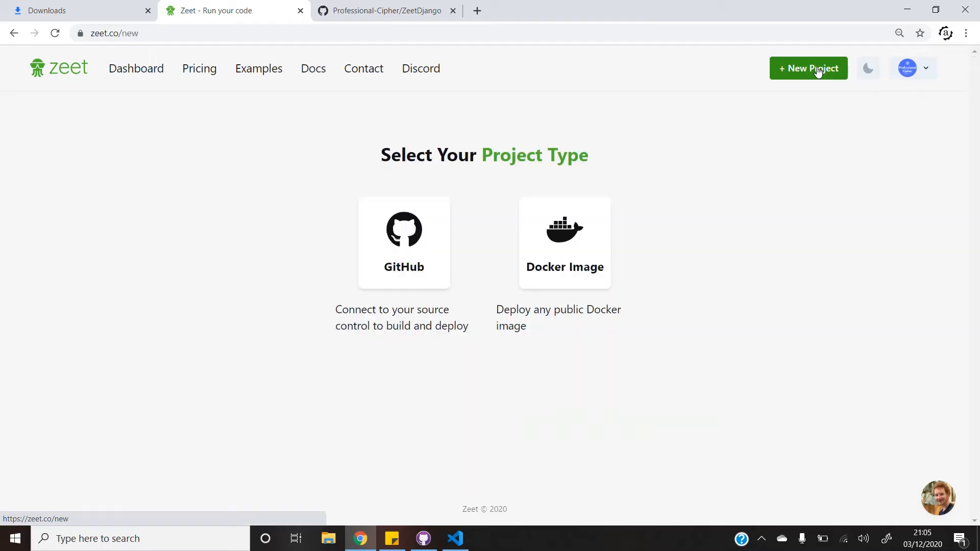
pyautogui.click(409, 232)
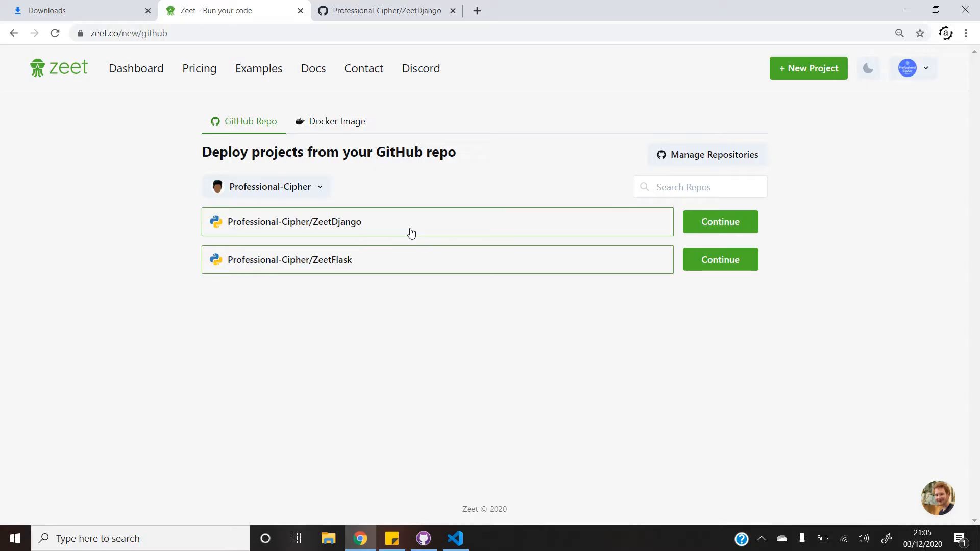
pyautogui.click(695, 221)
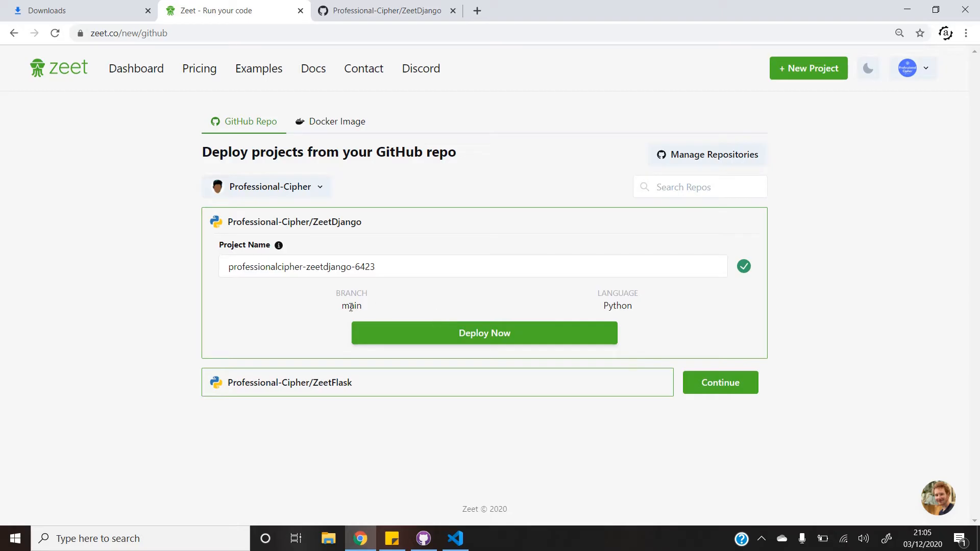
pyautogui.click(352, 9)
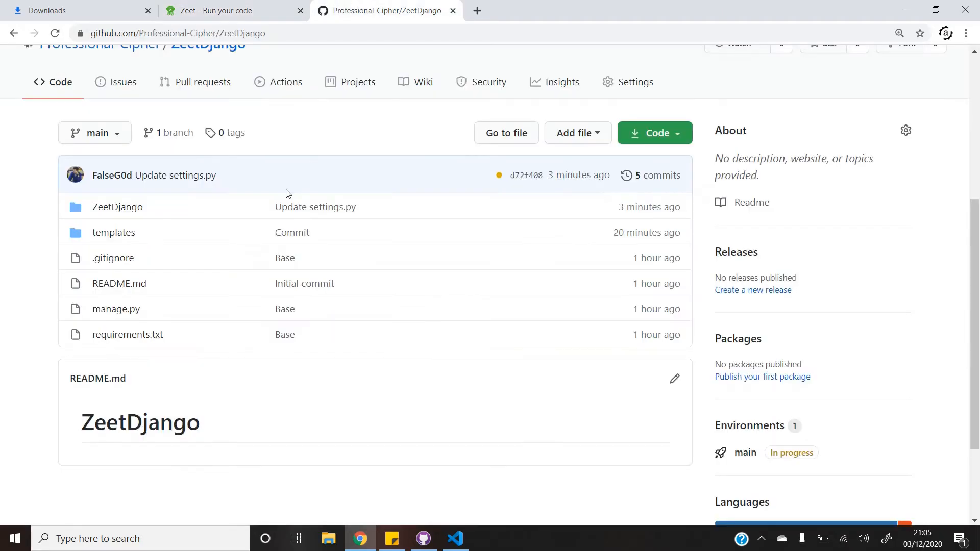
pyautogui.click(237, 9)
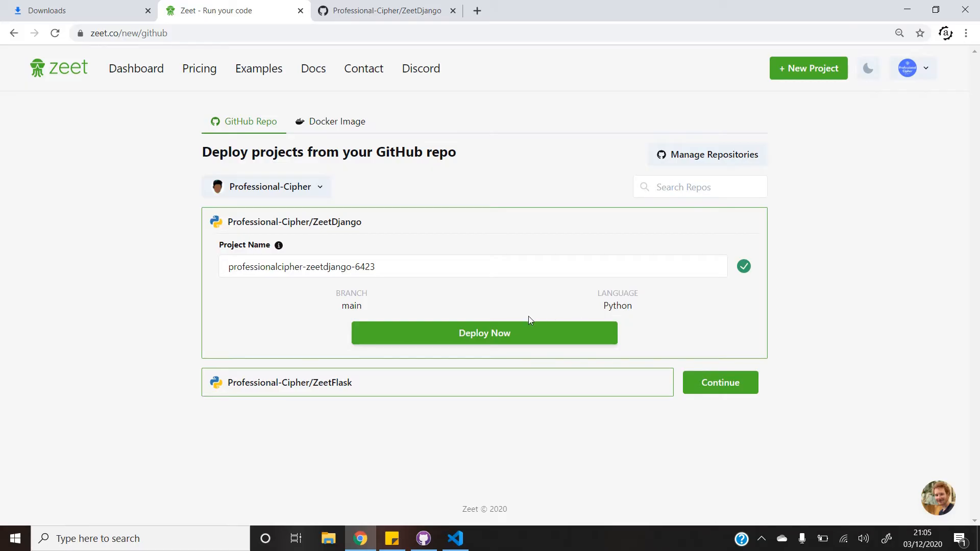
pyautogui.click(494, 334)
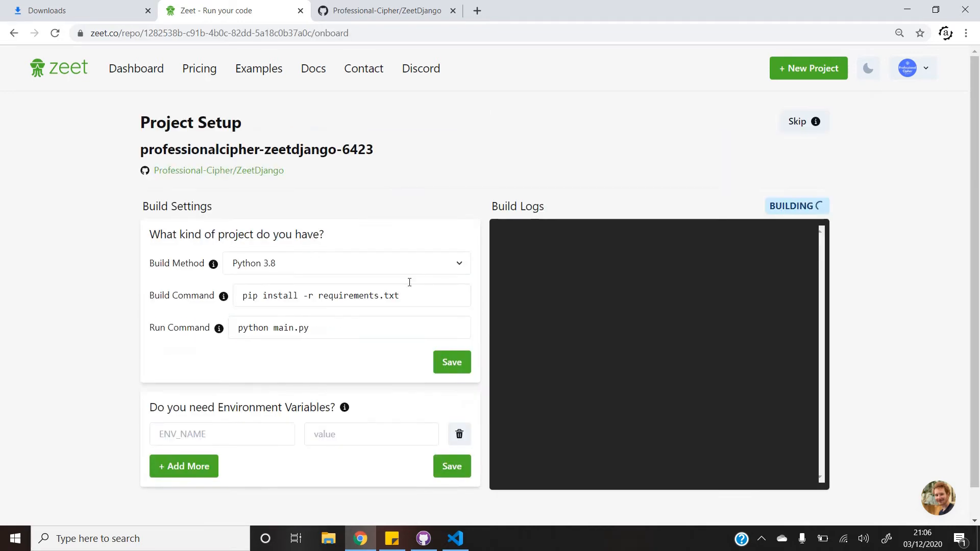
# Change the run command from main.py to 'python manage.py runserver 0.0.0.0:80' and save the build settings.
pyautogui.click(320, 327)
pyautogui.hotkey('ctrl', 'shift', 'Left')
pyautogui.hotkey('ctrl', 'shift', 'Left')
pyautogui.hotkey('ctrl', 'shift', 'Left')
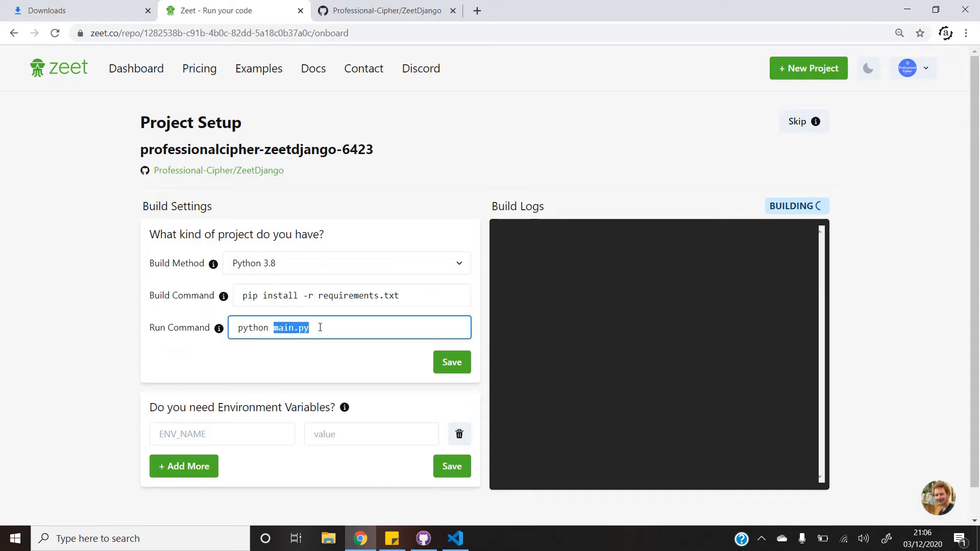
pyautogui.write('ma')
pyautogui.press('Down')
pyautogui.press('Return')
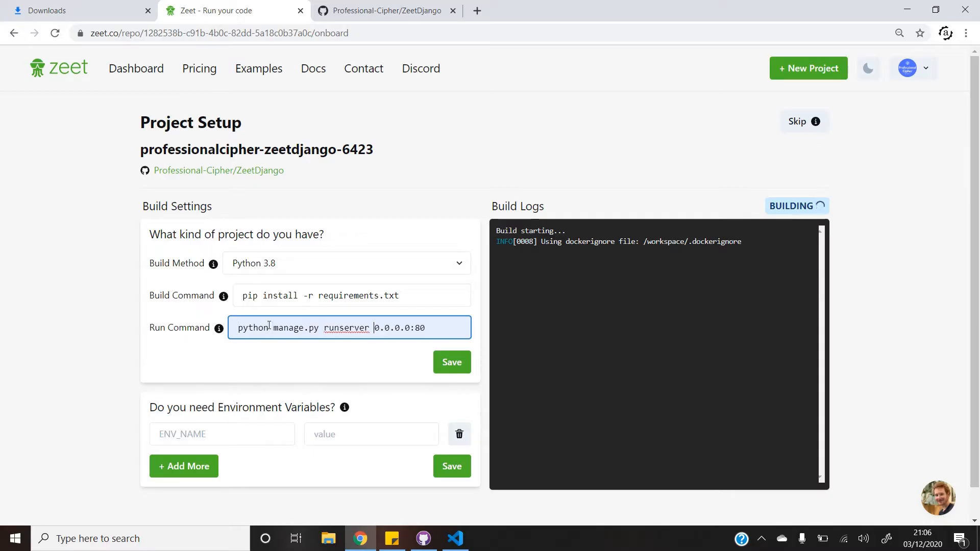
pyautogui.press('Left')
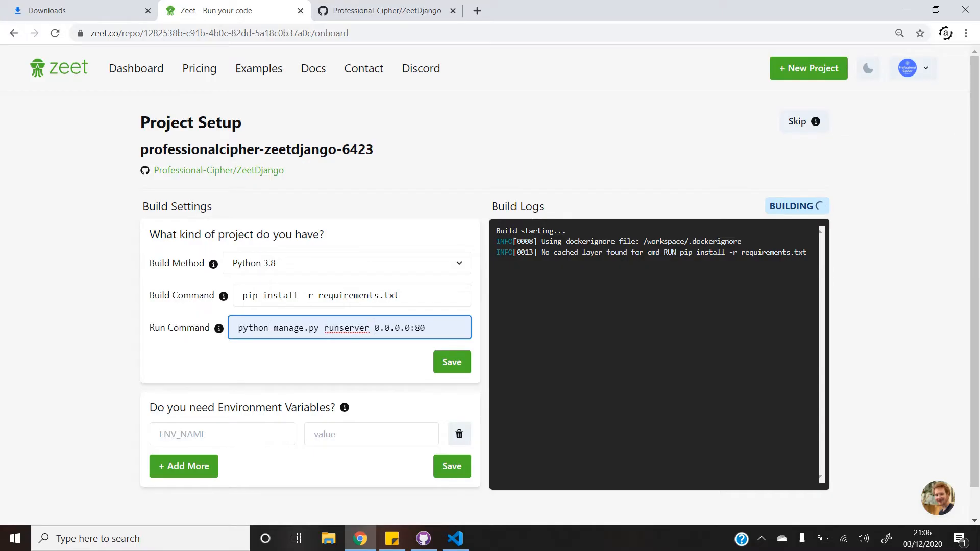
pyautogui.hotkey('shift', 'Right')
pyautogui.hotkey('shift', 'Right')
pyautogui.hotkey('shift', 'Right')
pyautogui.hotkey('shift', 'Right')
pyautogui.hotkey('shift', 'Right')
pyautogui.hotkey('shift', 'Right')
pyautogui.hotkey('shift', 'Right')
pyautogui.hotkey('shift', 'Right')
pyautogui.hotkey('shift', 'Right')
pyautogui.hotkey('shift', 'Right')
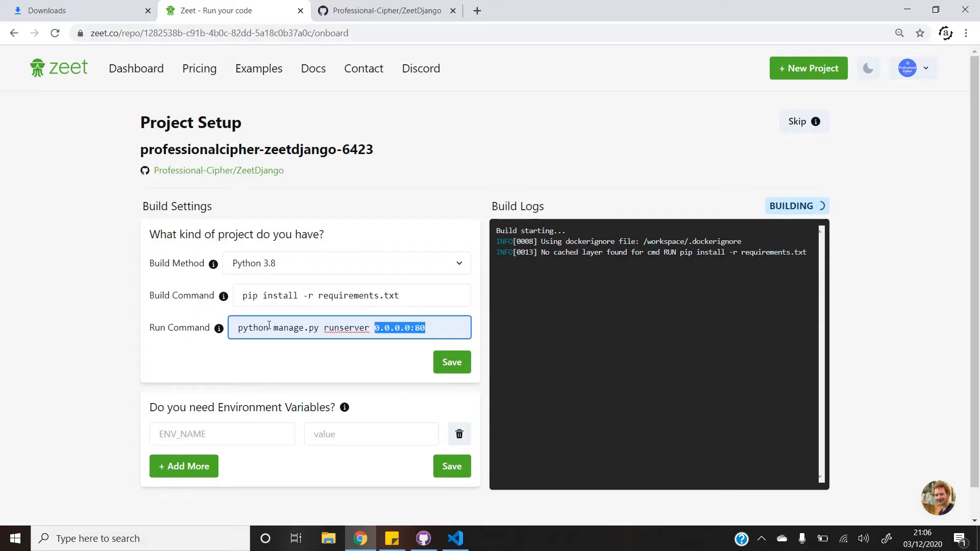
pyautogui.click(459, 364)
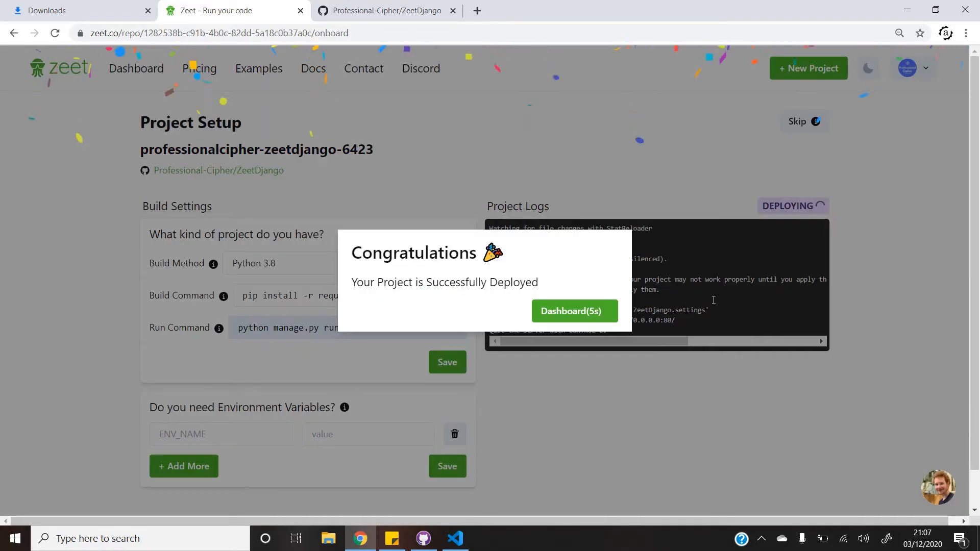
# After the build succeeds, go to the professionalcipher-zeetdjango-6423 dashboard from the Congratulations dialog.
pyautogui.click(591, 314)
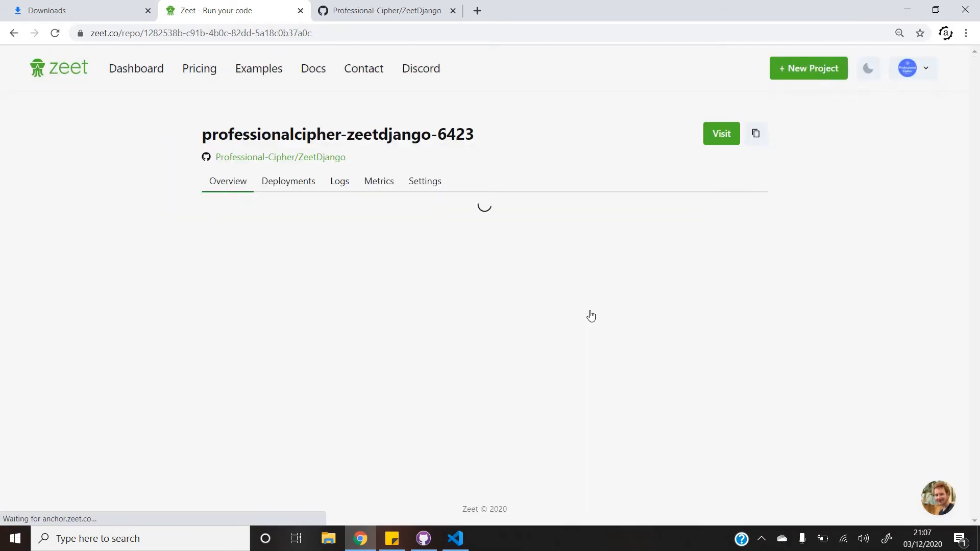
# Set the Networking Port to 80 in project Settings, save it, and view the Deployments list.
pyautogui.click(437, 188)
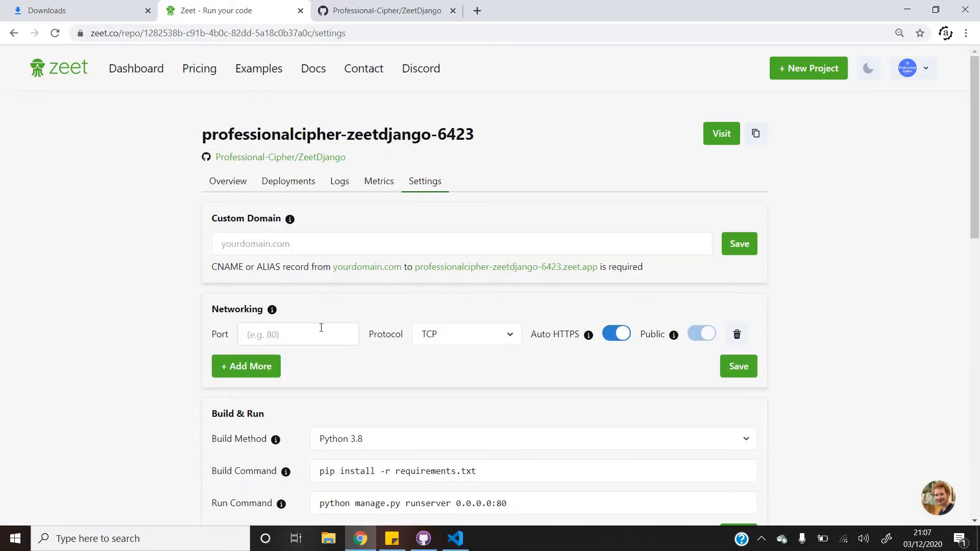
pyautogui.click(321, 327)
pyautogui.press('Down')
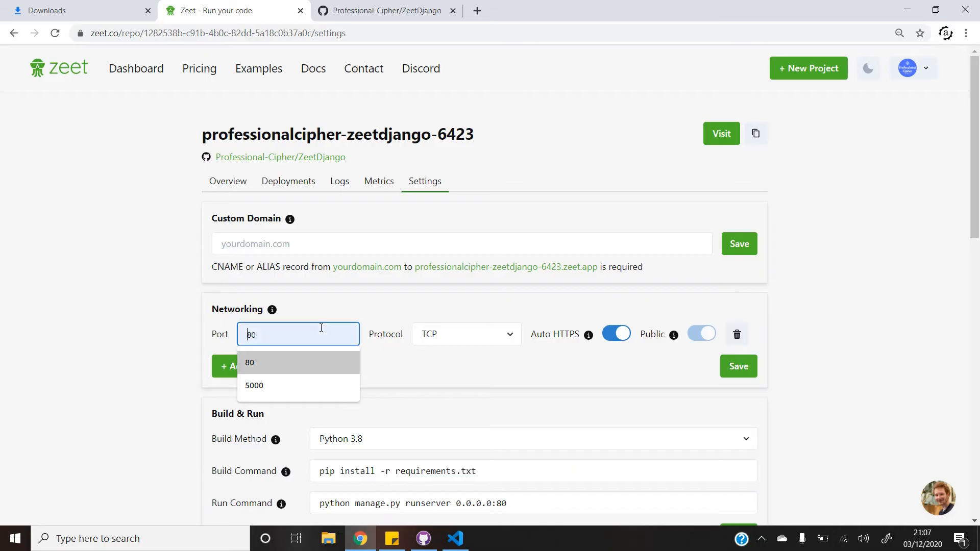
pyautogui.press('Return')
pyautogui.scroll(-2, 322, 328)
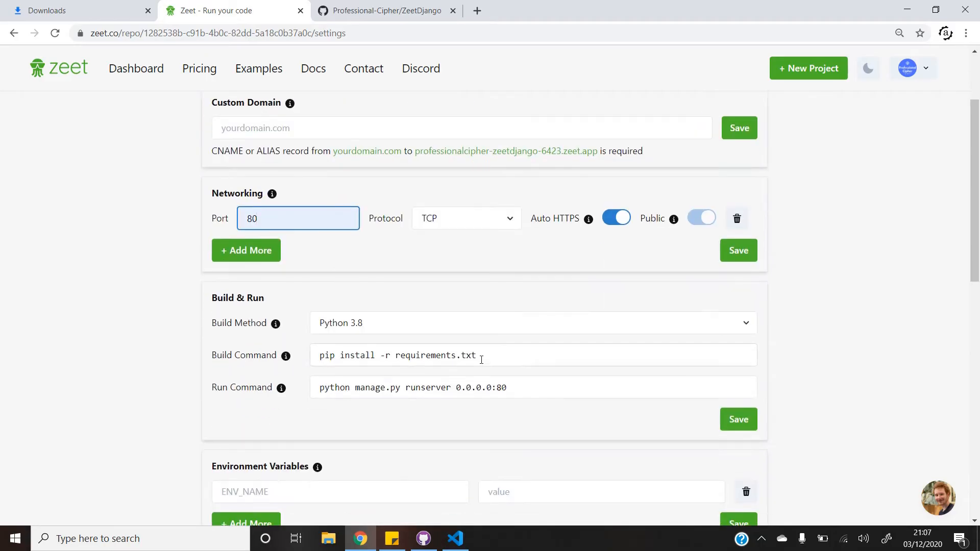
pyautogui.click(515, 387)
pyautogui.doubleClick(516, 387)
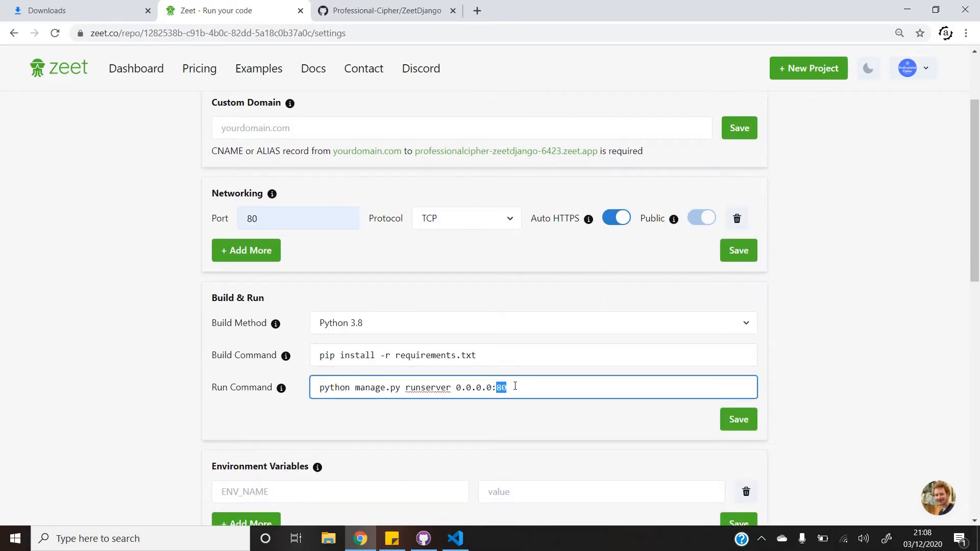
pyautogui.click(742, 252)
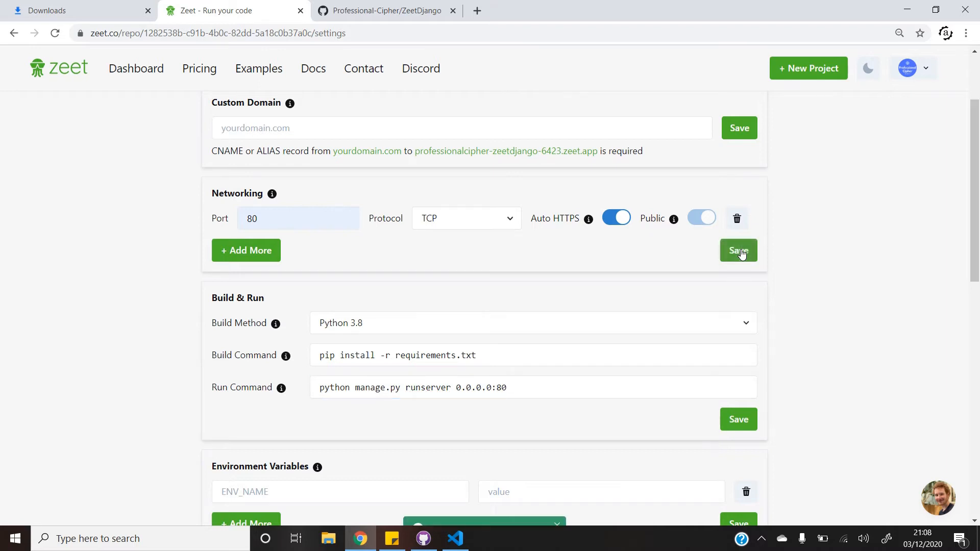
pyautogui.scroll(3, 508, 260)
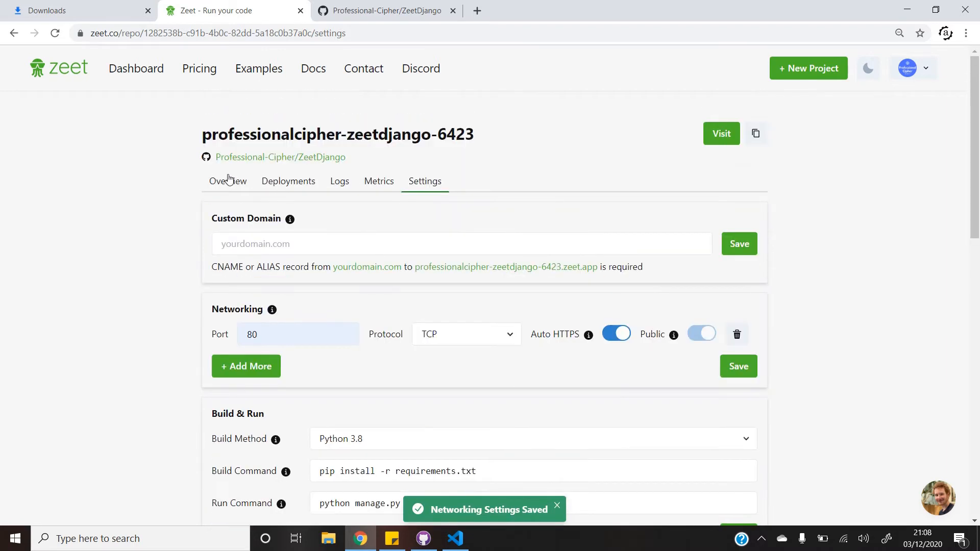
pyautogui.click(280, 181)
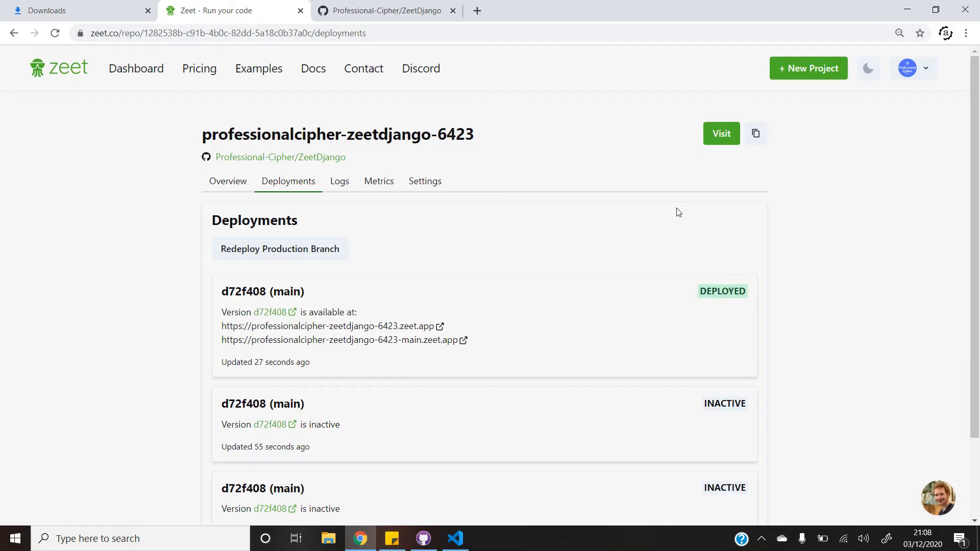
# Open the live professionalcipher-zeetdjango-6423.zeet.app address in a new tab, then return to VS Code.
pyautogui.click(721, 134)
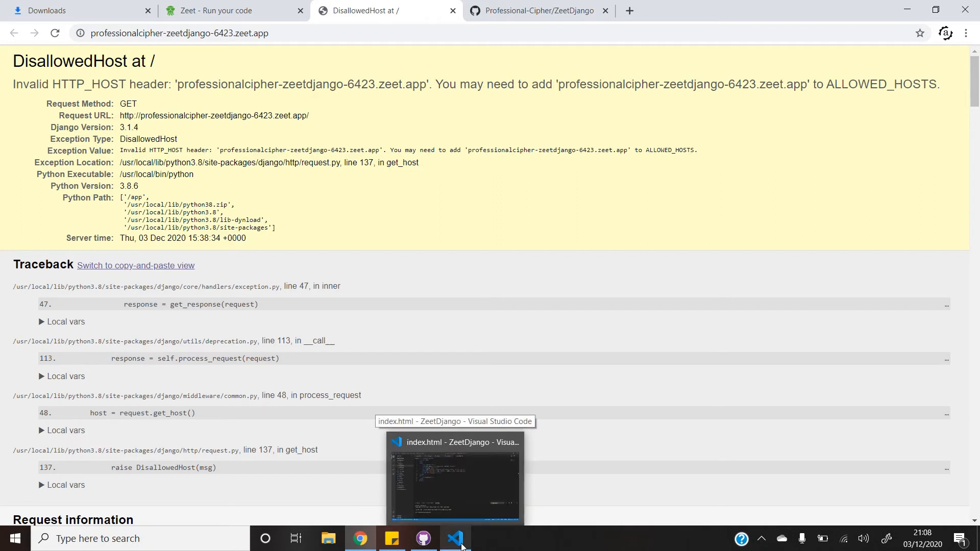
pyautogui.click(461, 547)
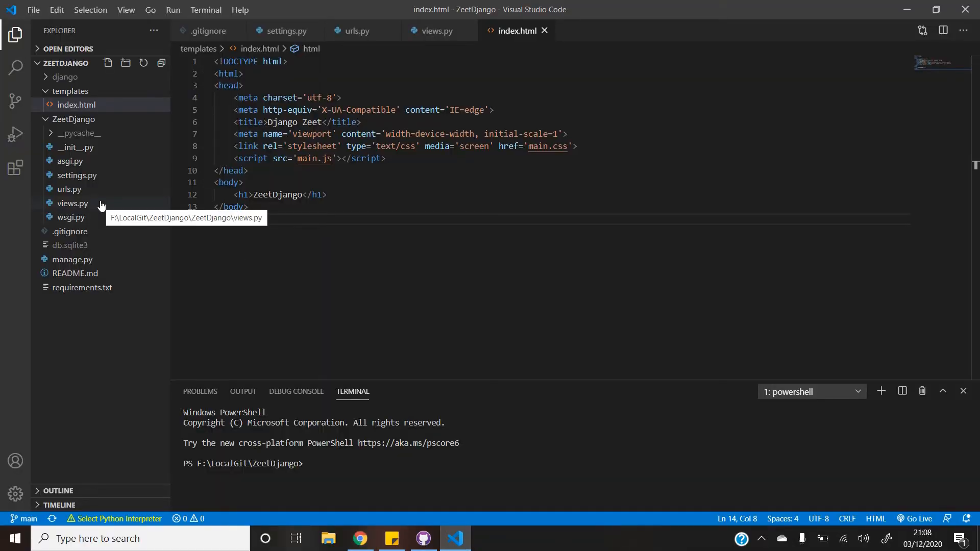
# In settings.py, change DEBUG from True to False.
pyautogui.click(286, 32)
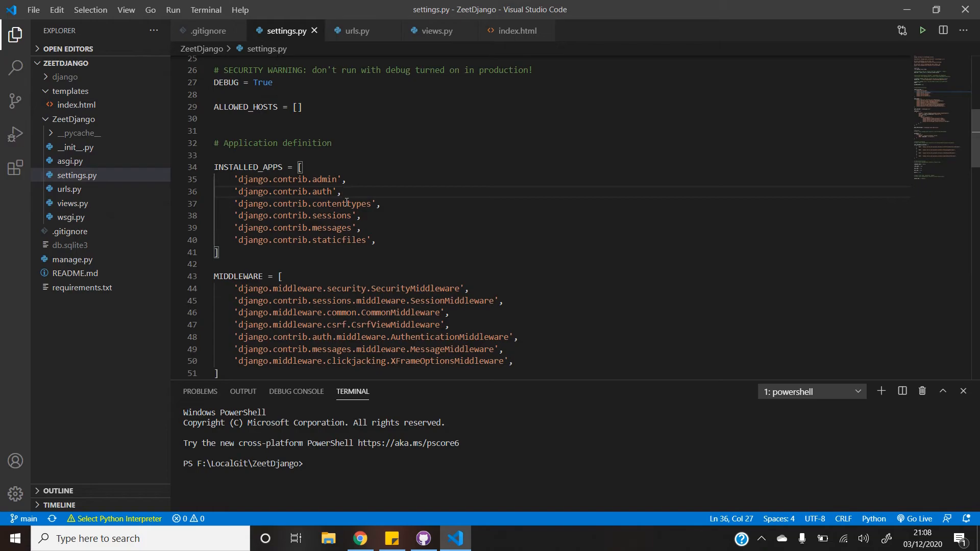
pyautogui.scroll(1, 346, 202)
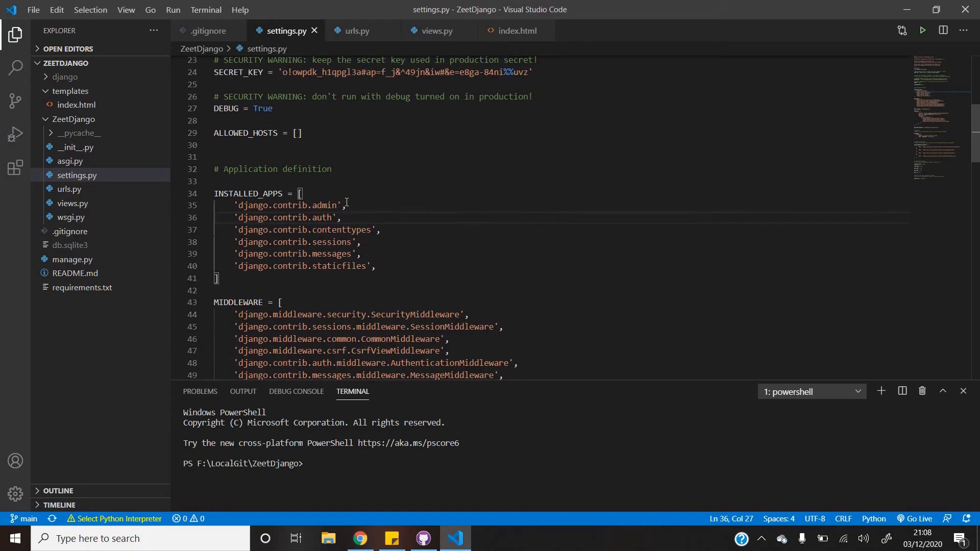
pyautogui.doubleClick(264, 109)
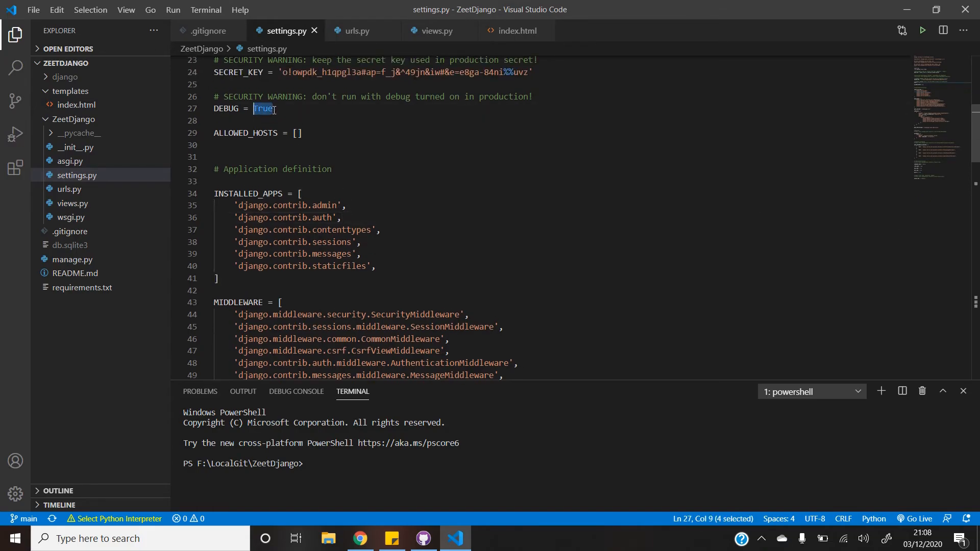
pyautogui.write('False')
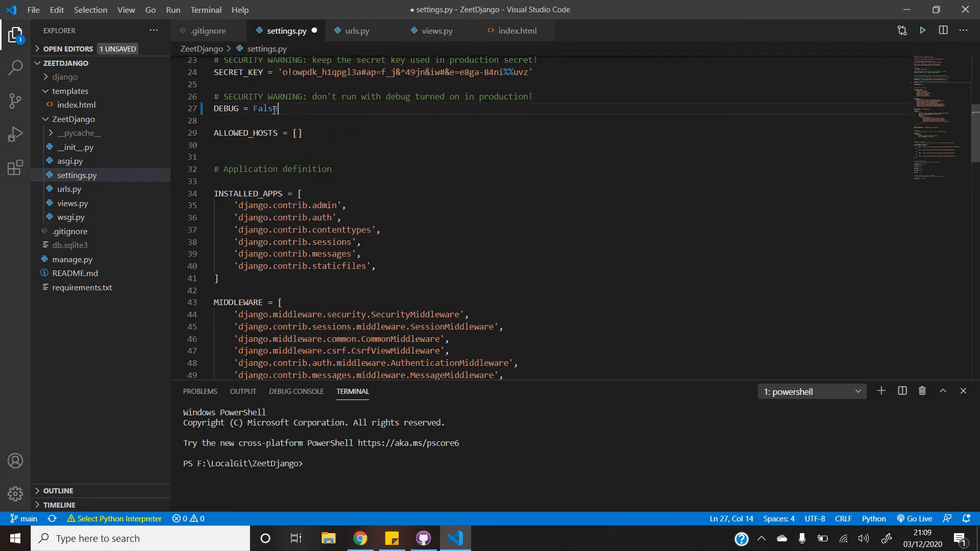
# Add the wildcard host '*' to ALLOWED_HOSTS and save settings.py.
pyautogui.press('Down')
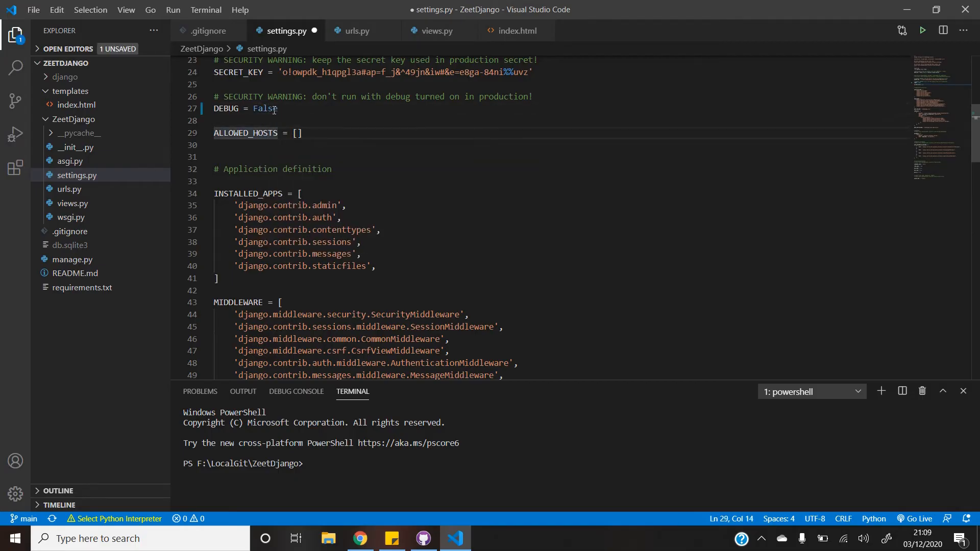
pyautogui.press('Right')
pyautogui.press('Right')
pyautogui.press('Right')
pyautogui.press('Right')
pyautogui.write("'")
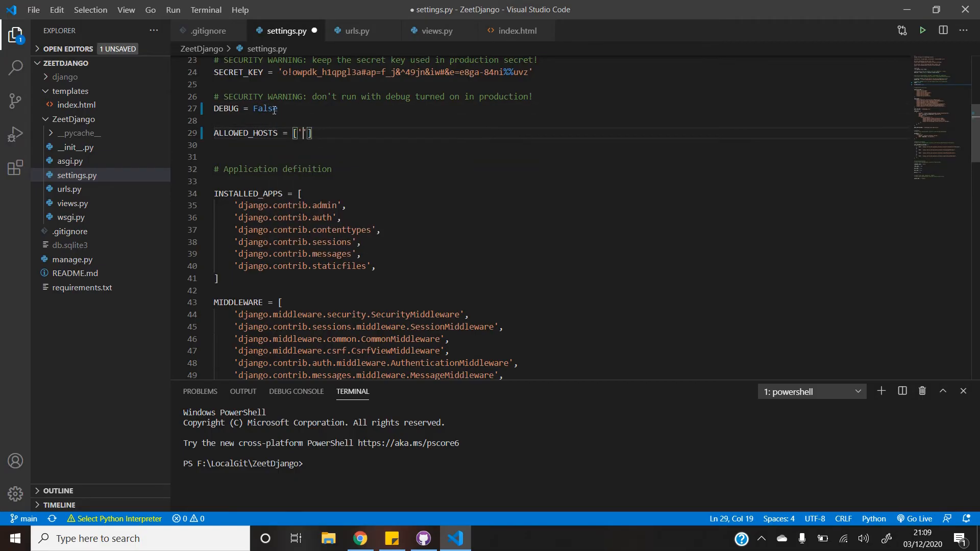
pyautogui.write('*')
pyautogui.hotkey('ctrl', 's')
pyautogui.scroll(2, 476, 188)
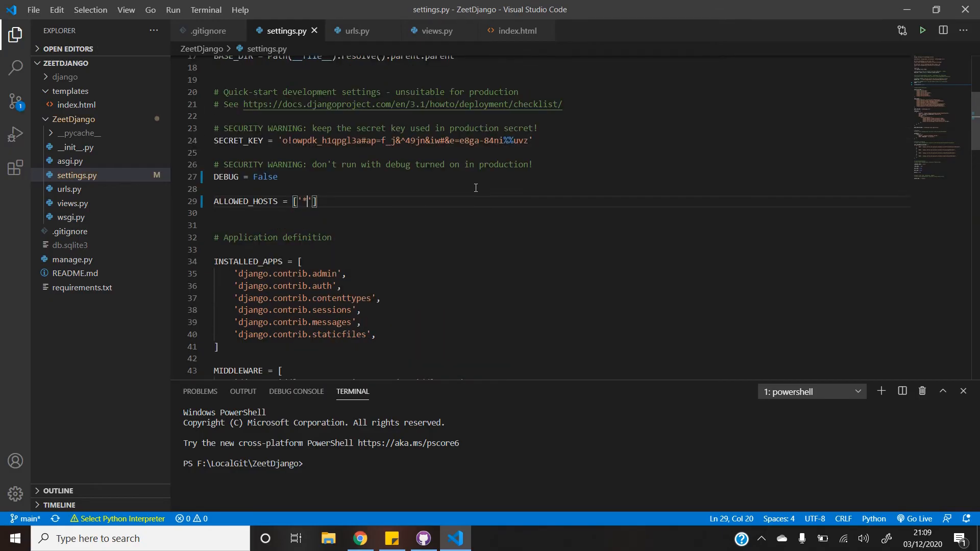
pyautogui.hotkey('alt', 'Tab')
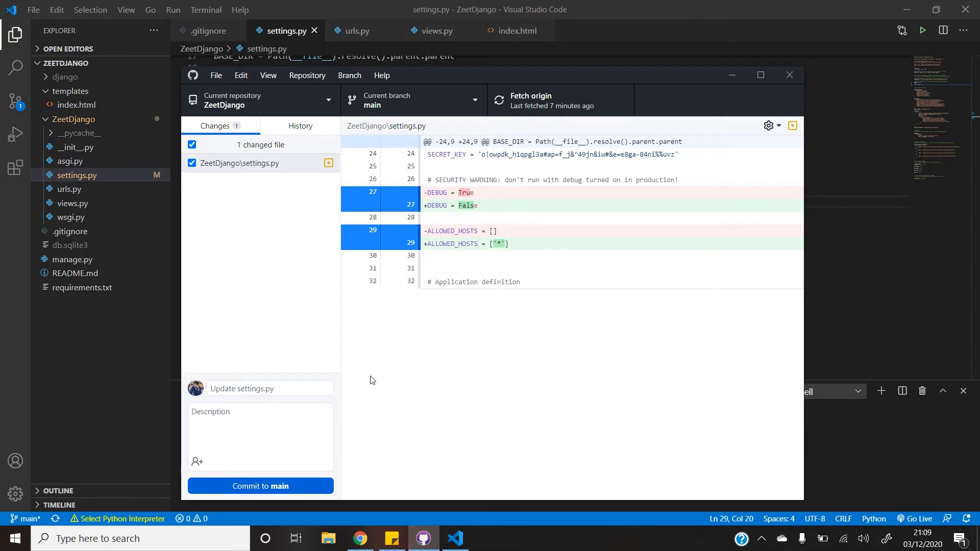
# Commit 'Update settings.py' to main and push it to origin.
pyautogui.click(260, 488)
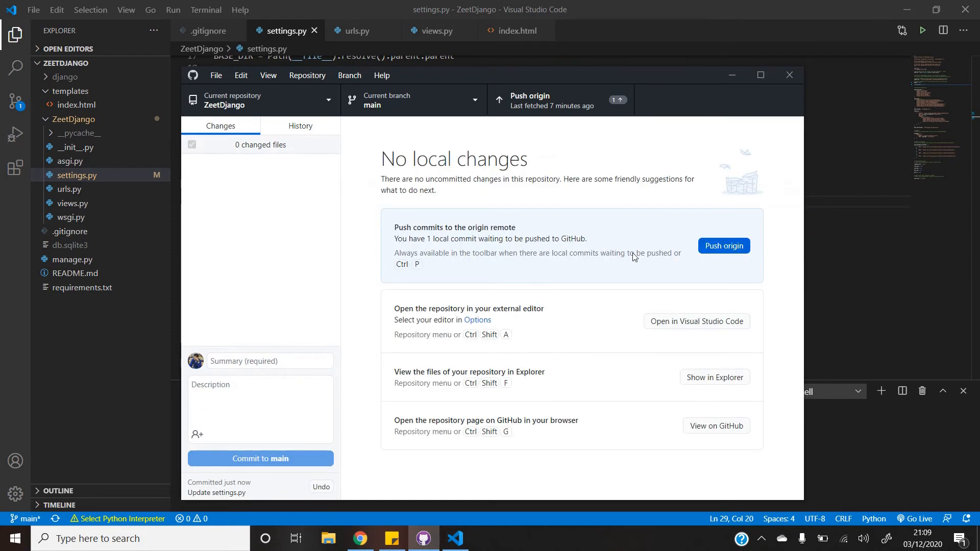
pyautogui.hotkey('ctrl', 'p')
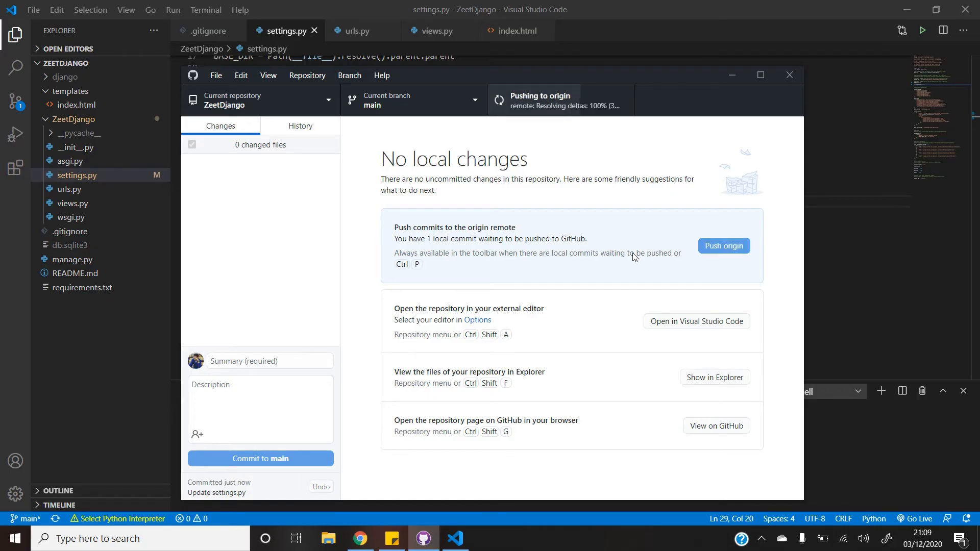
pyautogui.click(834, 138)
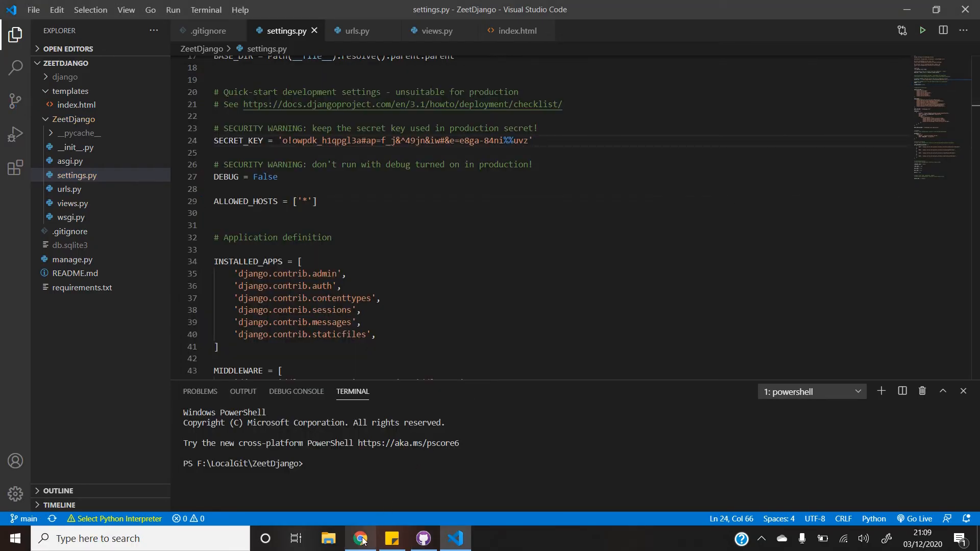
# Return to Zeet's Deployments page and wait until the 14d48c2 main build shows Deployed.
pyautogui.click(361, 539)
pyautogui.click(222, 11)
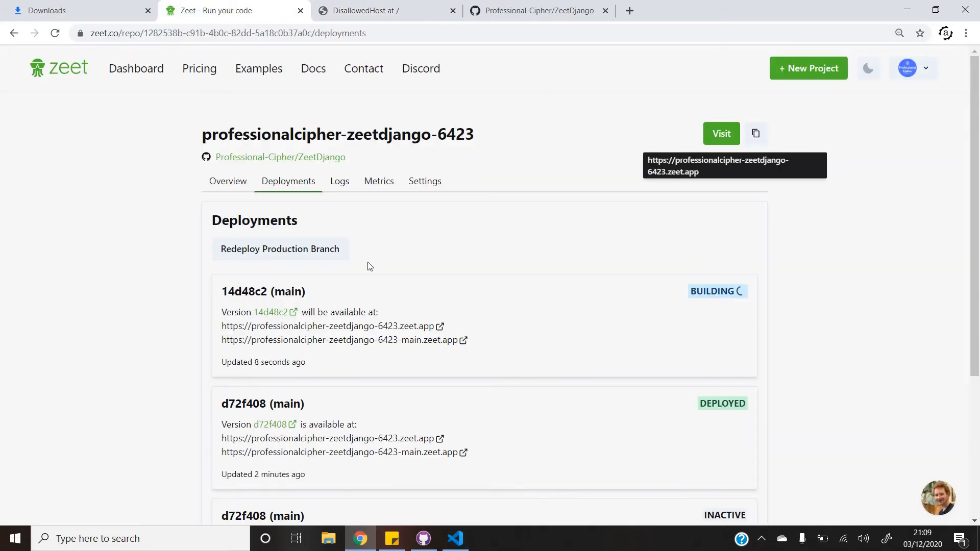
pyautogui.scroll(-2, 370, 266)
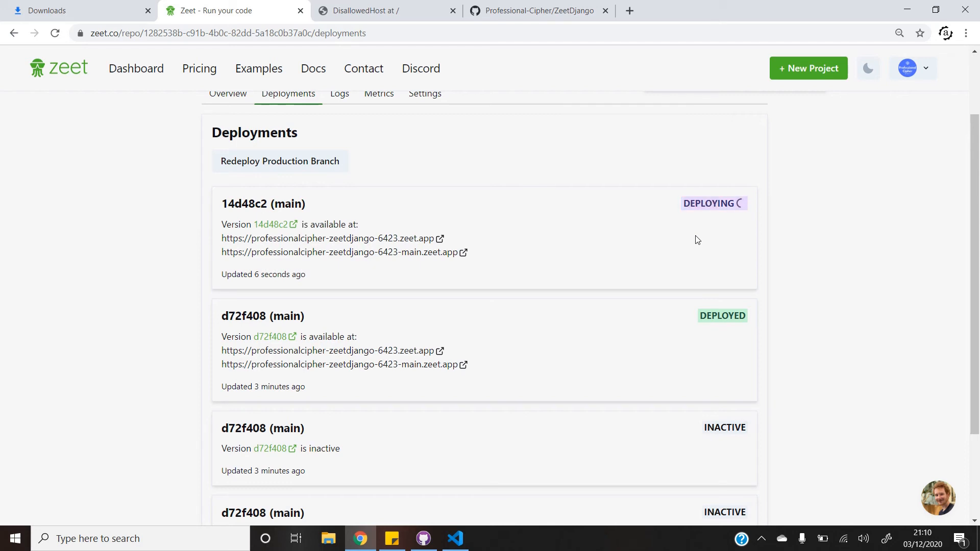
pyautogui.scroll(2, 698, 240)
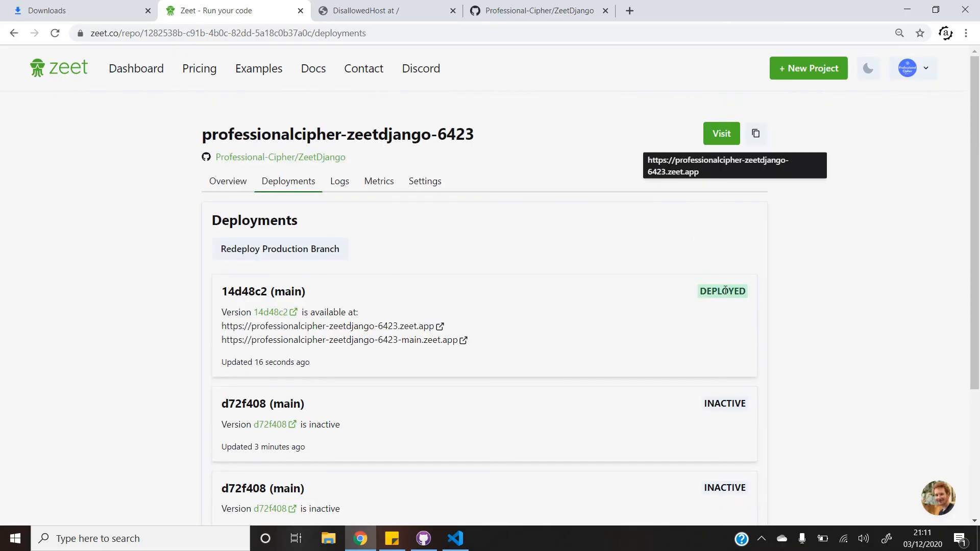
# Reload the DisallowedHost tab to confirm the live app shows the ZeetDjango heading, then return to Zeet.
pyautogui.click(392, 5)
pyautogui.click(55, 34)
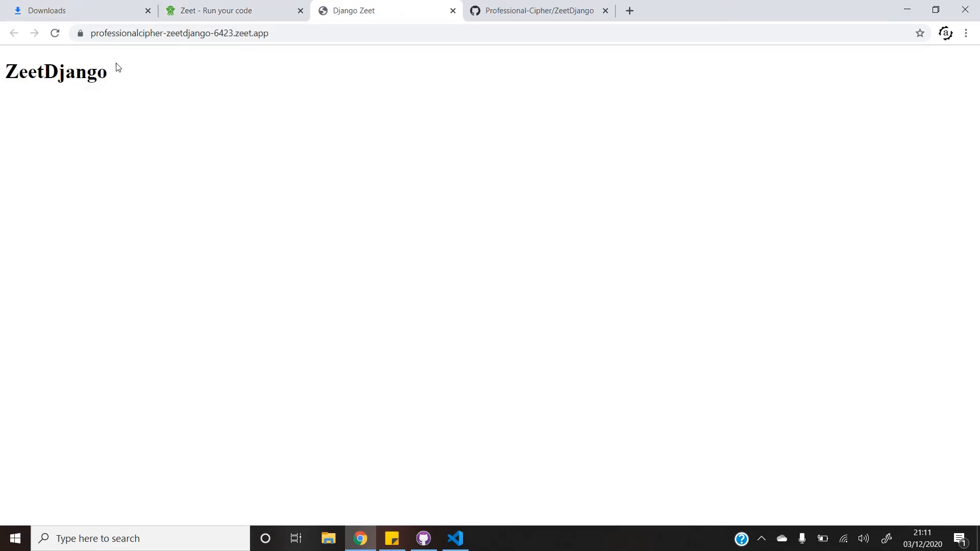
pyautogui.moveTo(110, 72); pyautogui.dragTo(2, 70)
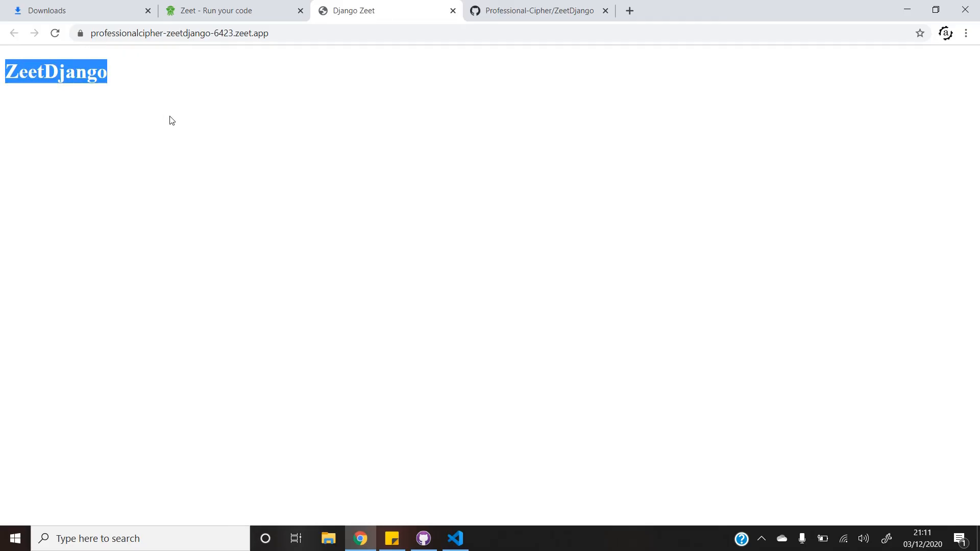
pyautogui.click(229, 8)
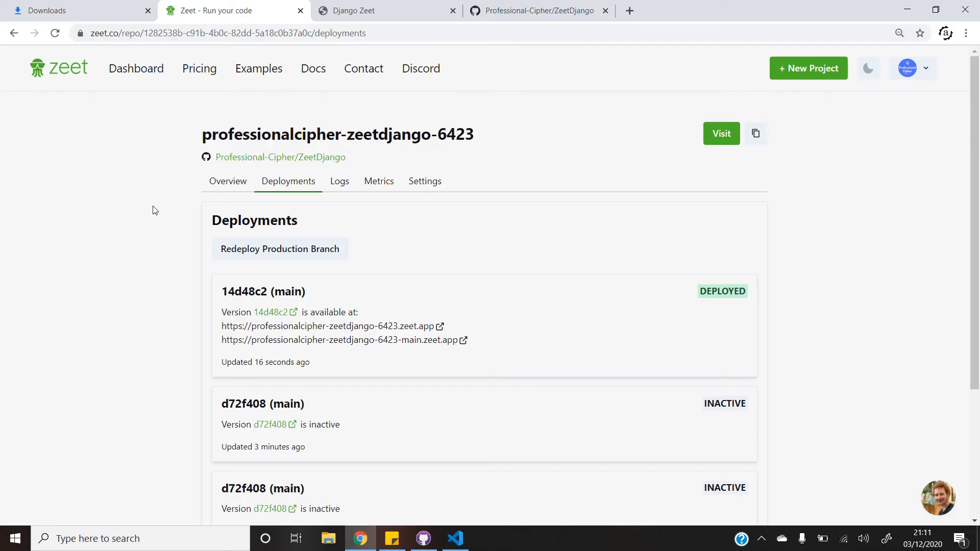
# Check the Overview build logs, then review Settings for port 80 networking and the runserver 0.0.0.0:80 command.
pyautogui.click(231, 180)
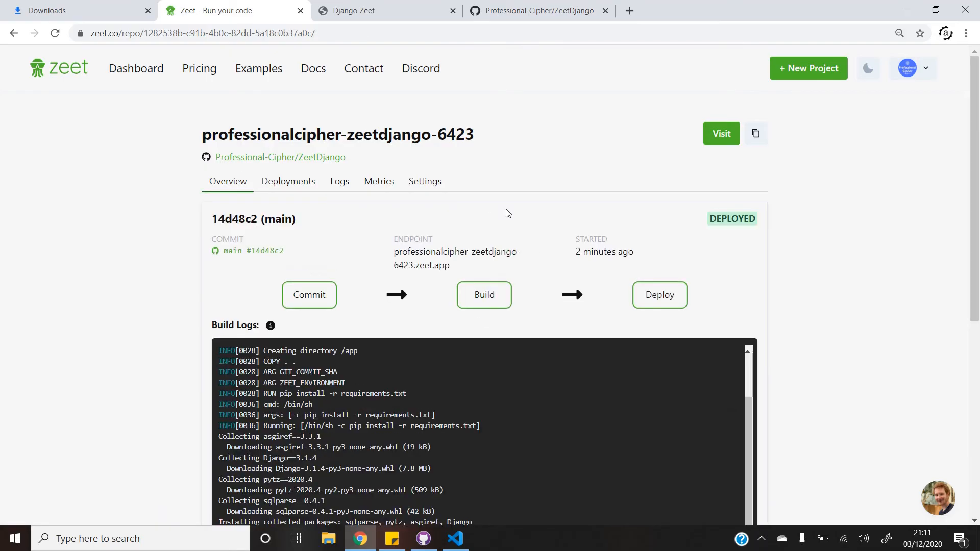
pyautogui.scroll(-6, 506, 210)
pyautogui.scroll(6, 507, 210)
pyautogui.click(424, 182)
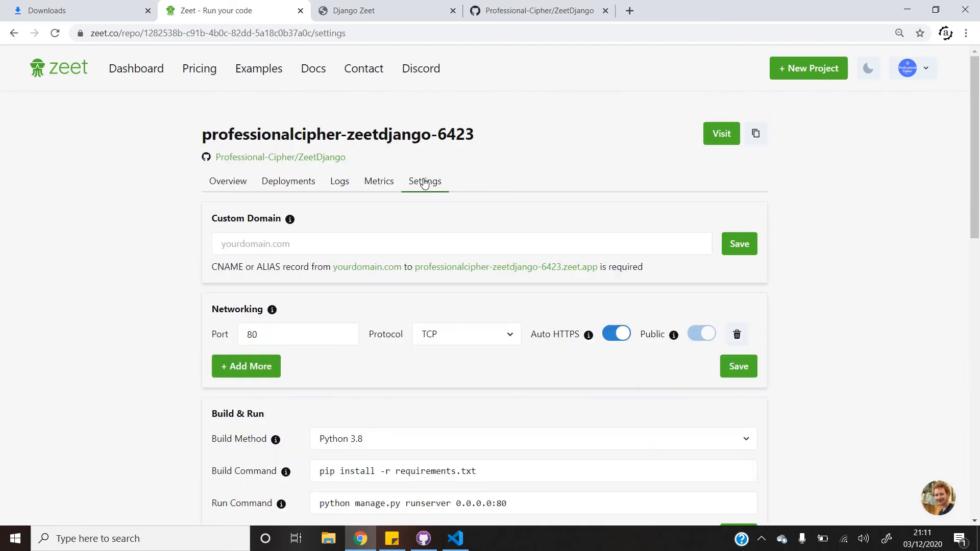
pyautogui.scroll(-1, 764, 335)
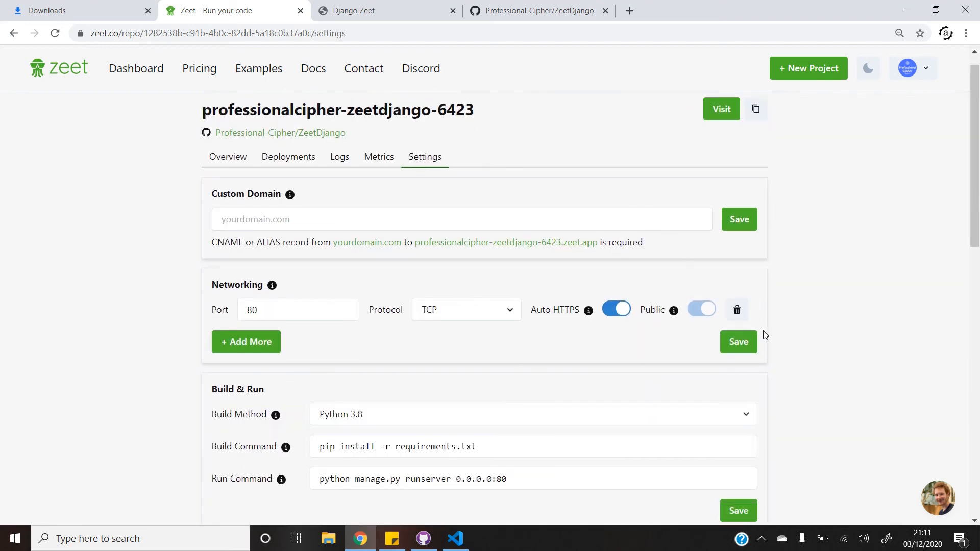
pyautogui.scroll(-6, 764, 335)
pyautogui.scroll(7, 764, 335)
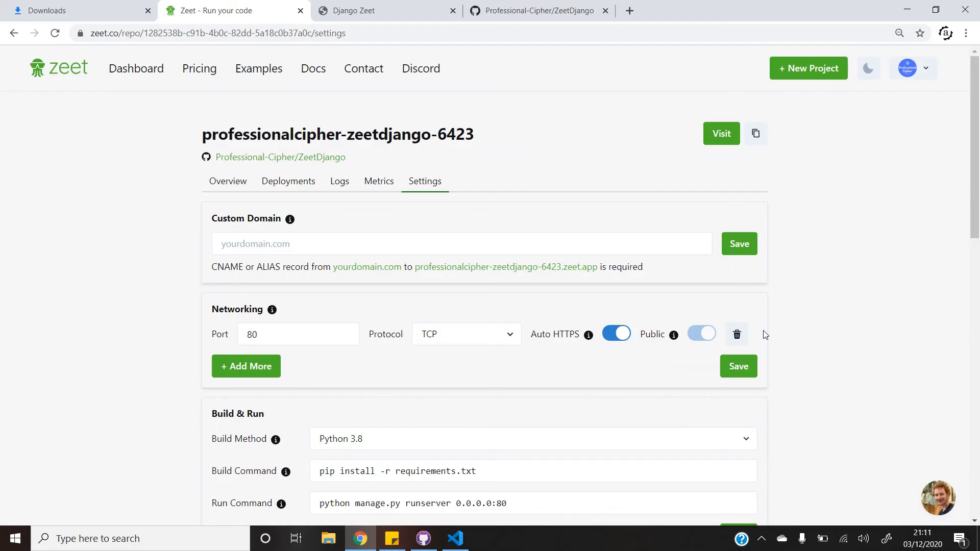
pyautogui.hotkey('ctrl', 'l')
pyautogui.press('End')
pyautogui.hotkey('ctrl', 'shift', 'Left')
pyautogui.hotkey('ctrl', 'shift', 'Left')
pyautogui.hotkey('ctrl', 'shift', 'Left')
pyautogui.hotkey('ctrl', 'shift', 'Left')
pyautogui.hotkey('ctrl', 'shift', 'Left')
pyautogui.hotkey('ctrl', 'shift', 'Left')
pyautogui.hotkey('ctrl', 'shift', 'Left')
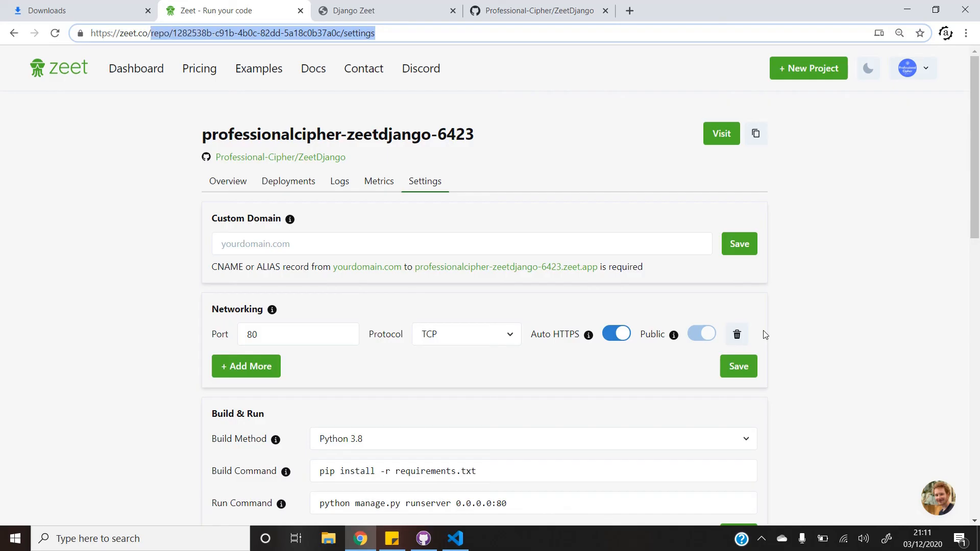
pyautogui.write('r/')
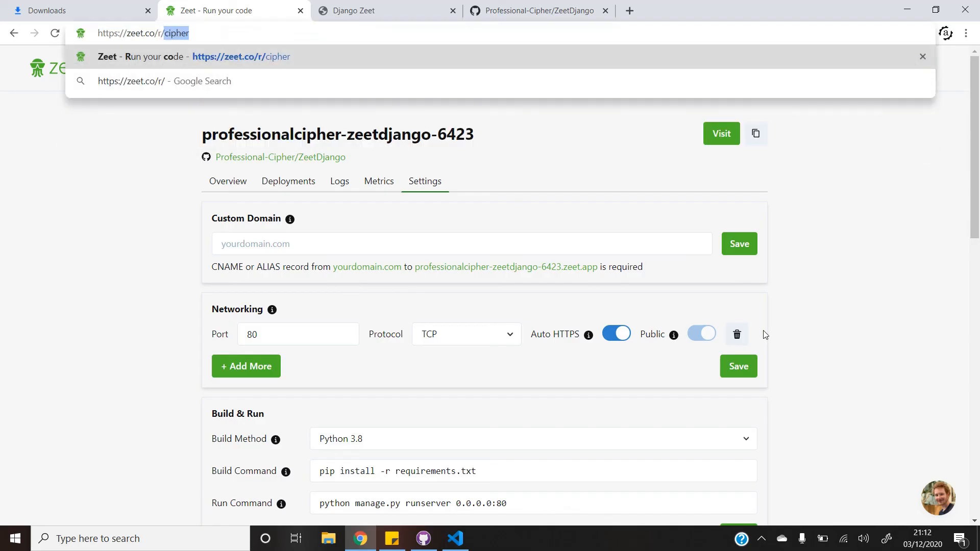
pyautogui.press('End')
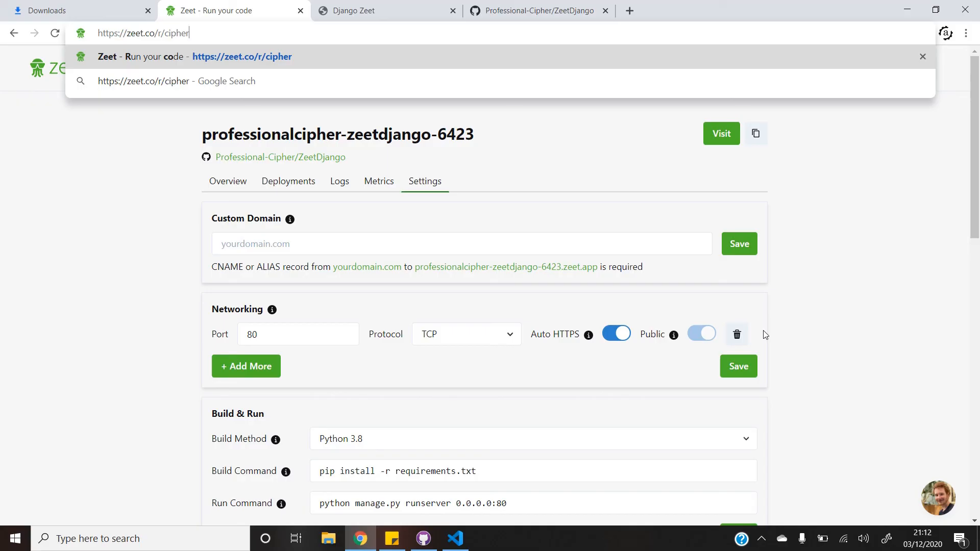
pyautogui.press('Return')
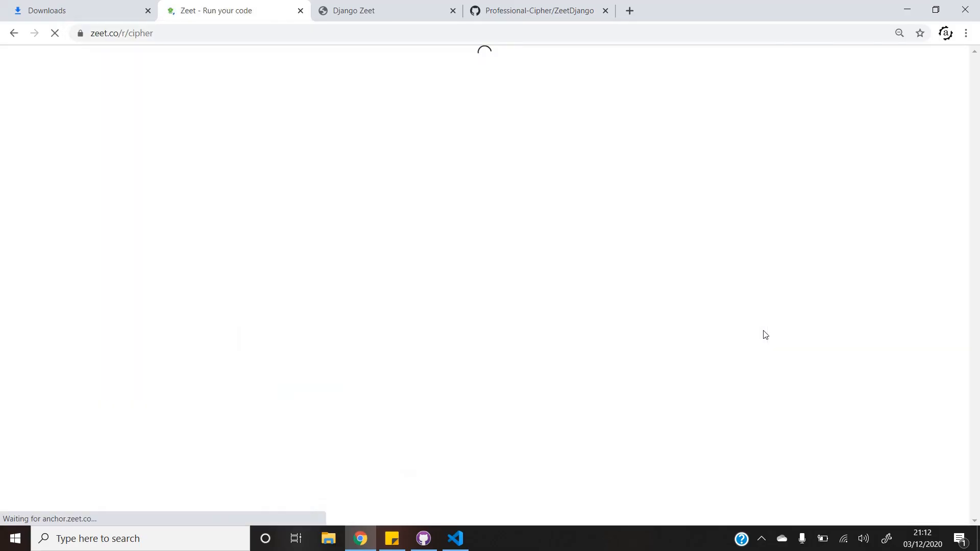